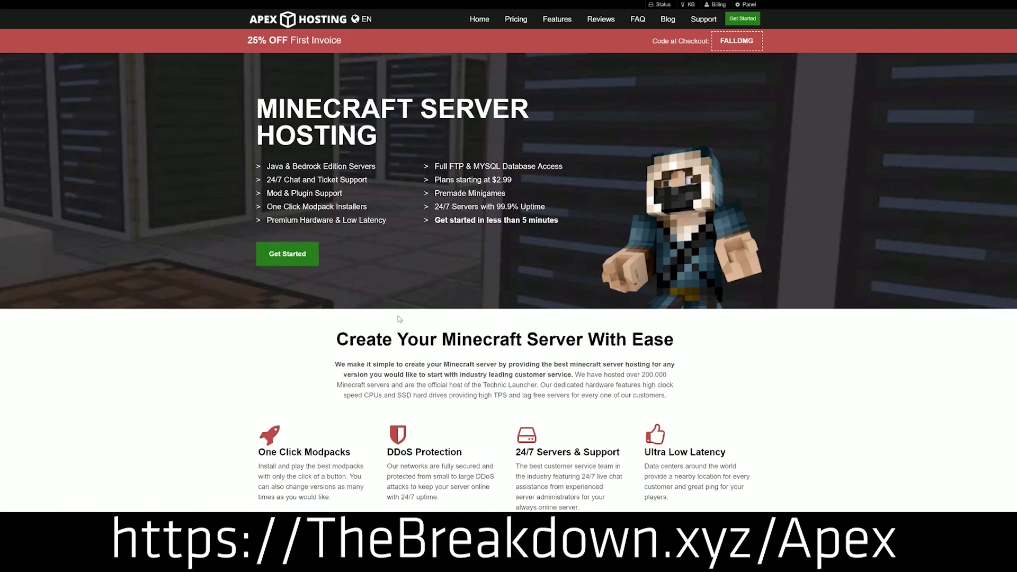
Review the Apex Hosting feature list, including 24/7 Servers & Support, Automated Backups and Instant Setup
scroll(398, 318, down, 3)
scroll(394, 279, down, 1)
drag(256, 237, 621, 239)
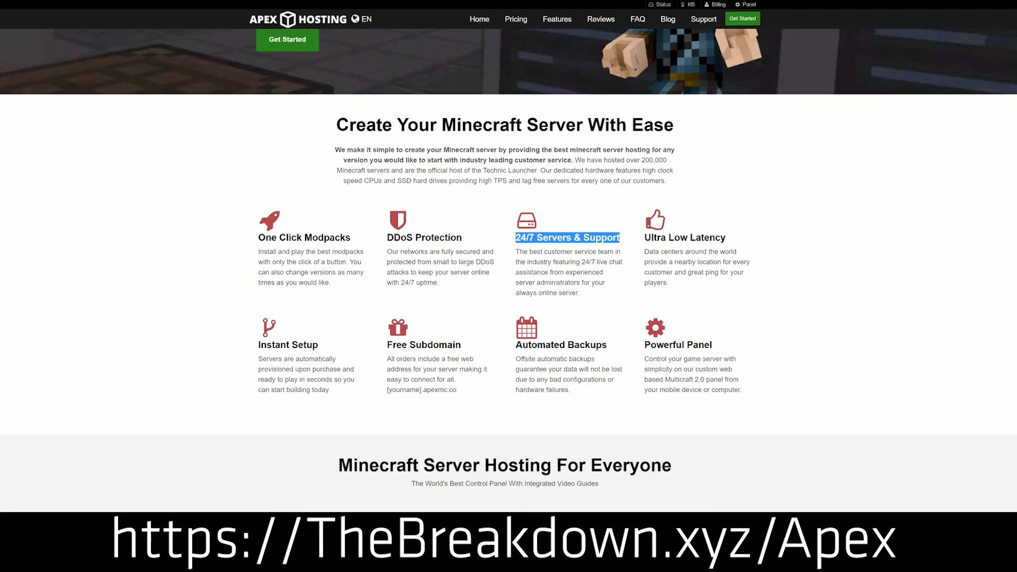
drag(515, 345, 638, 345)
click(472, 349)
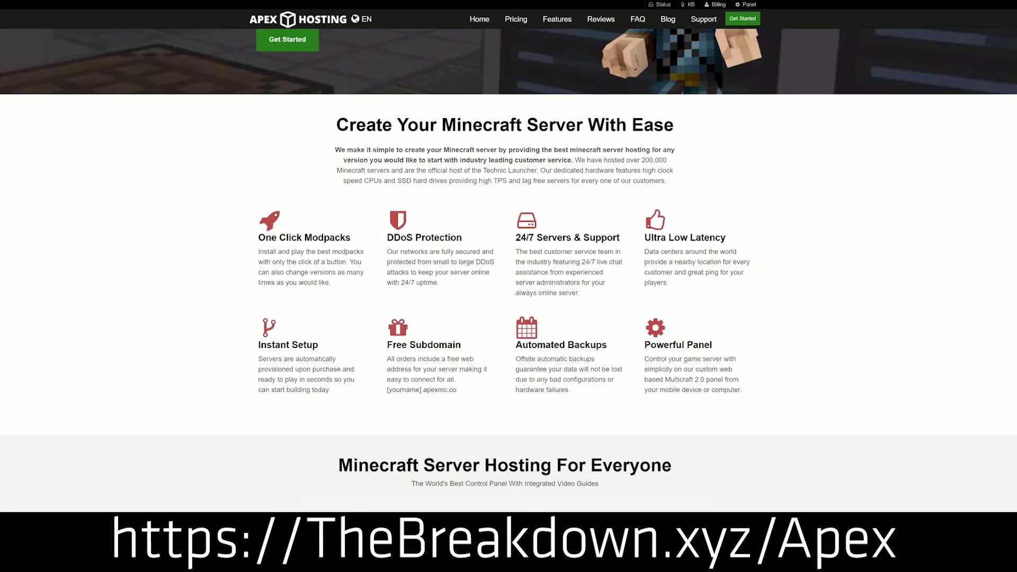
drag(338, 393, 259, 344)
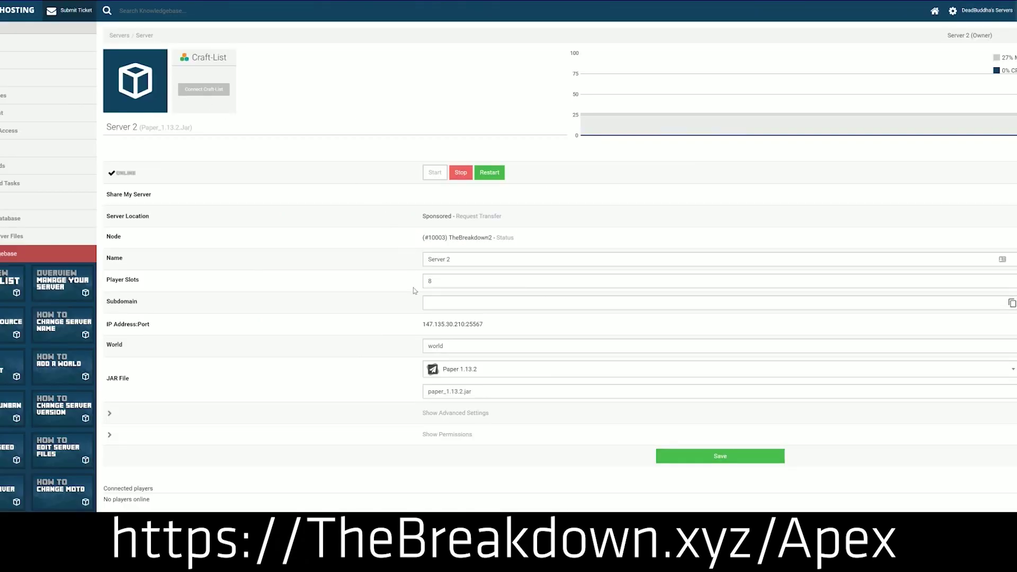
Choose Minecraft 1.15 as the JAR file for Server 2
click(480, 377)
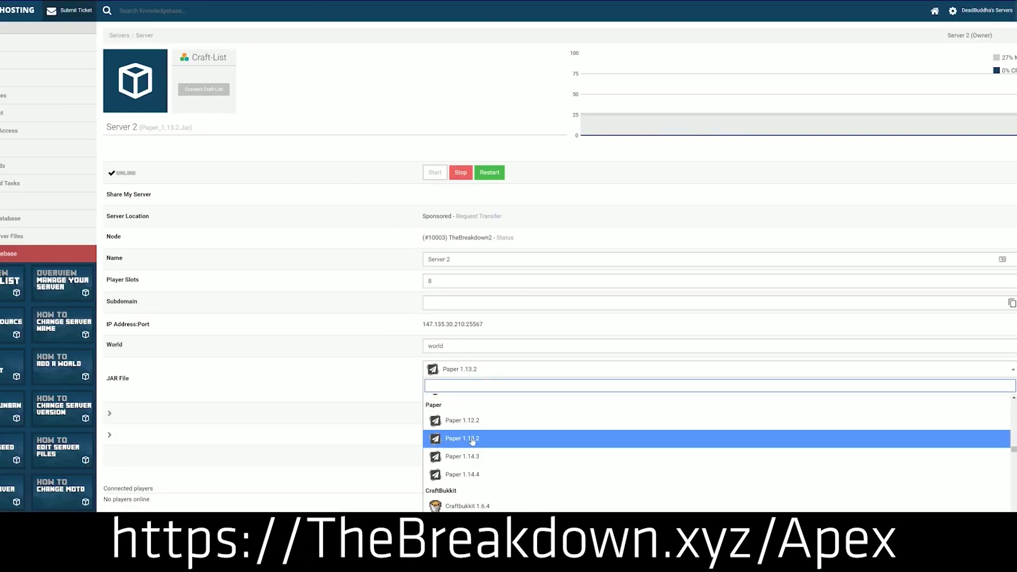
scroll(473, 447, down, 3)
scroll(473, 459, up, 5)
scroll(473, 459, up, 2)
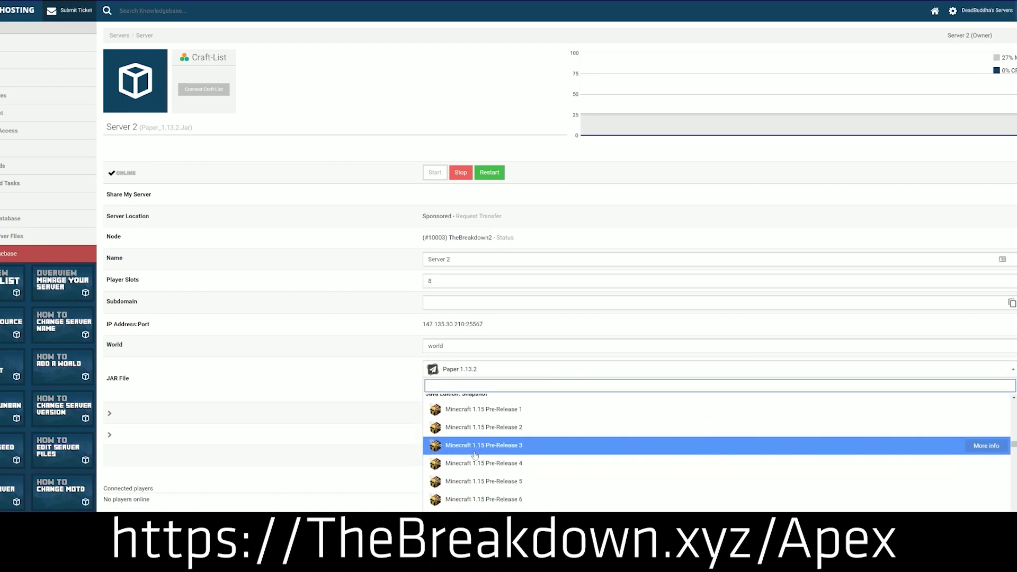
scroll(473, 458, up, 2)
scroll(471, 459, down, 1)
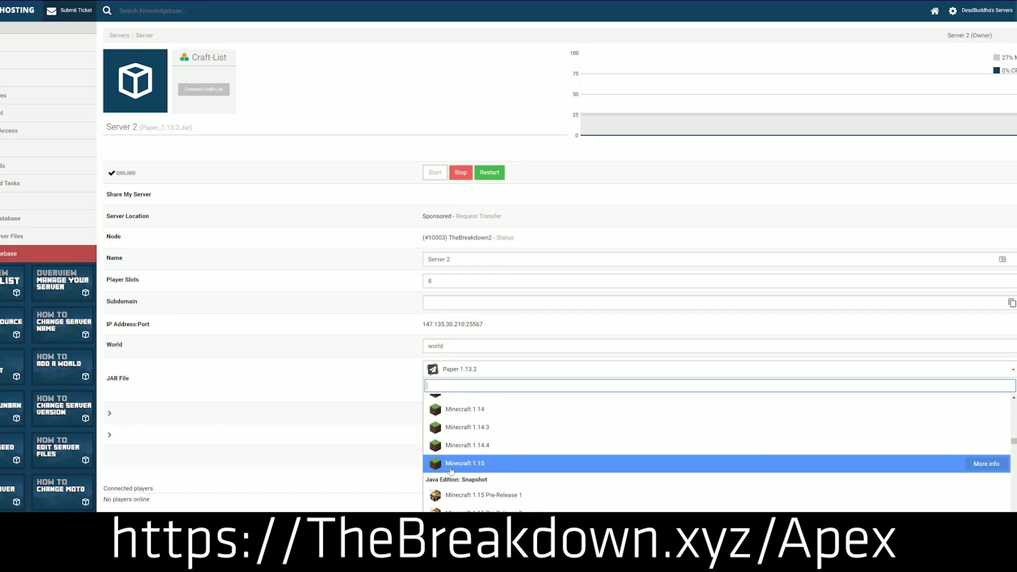
click(520, 467)
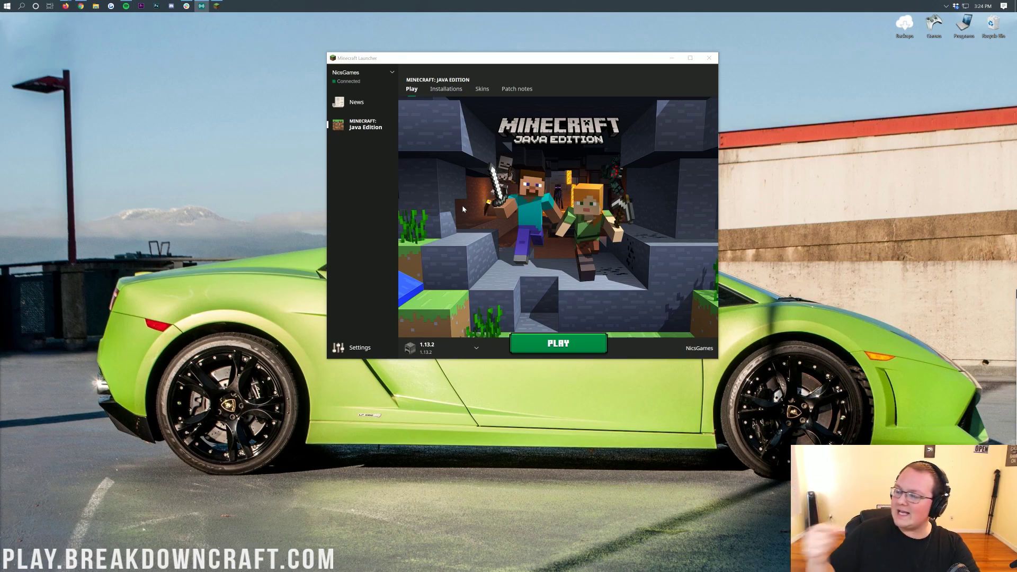
Select the Latest release installation (1.15.2) as the version to play in the Minecraft Launcher
click(589, 274)
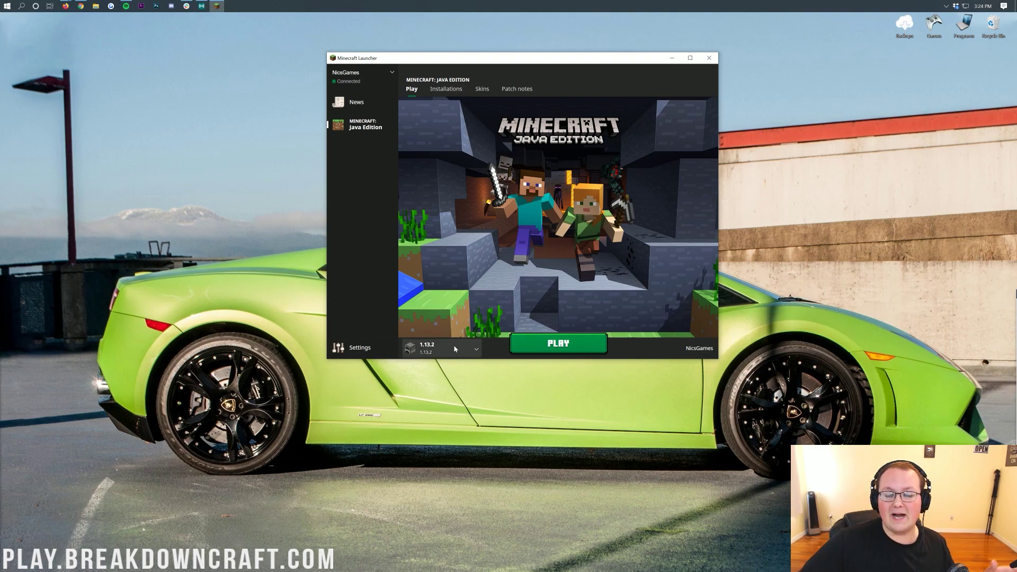
click(466, 351)
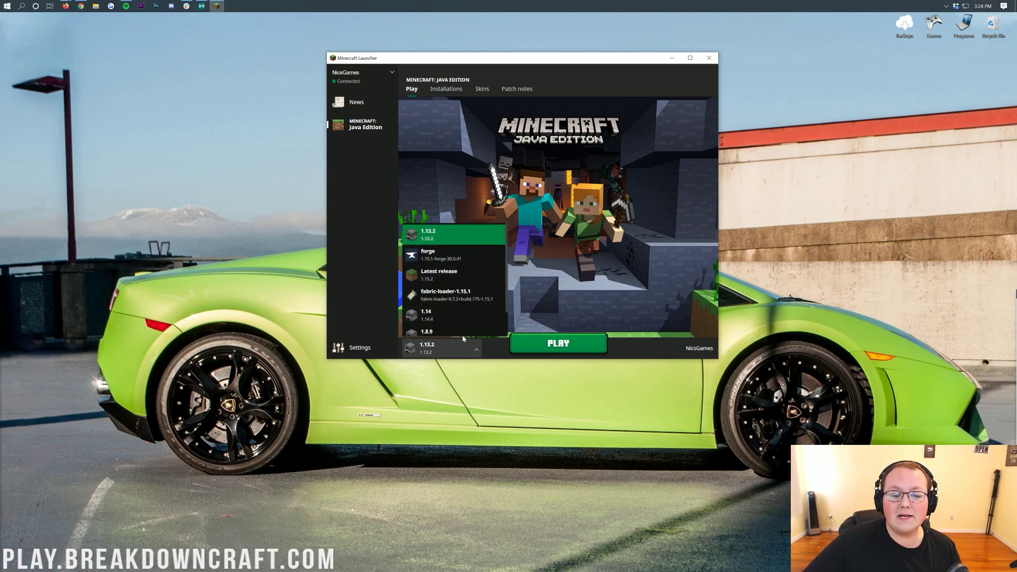
click(454, 283)
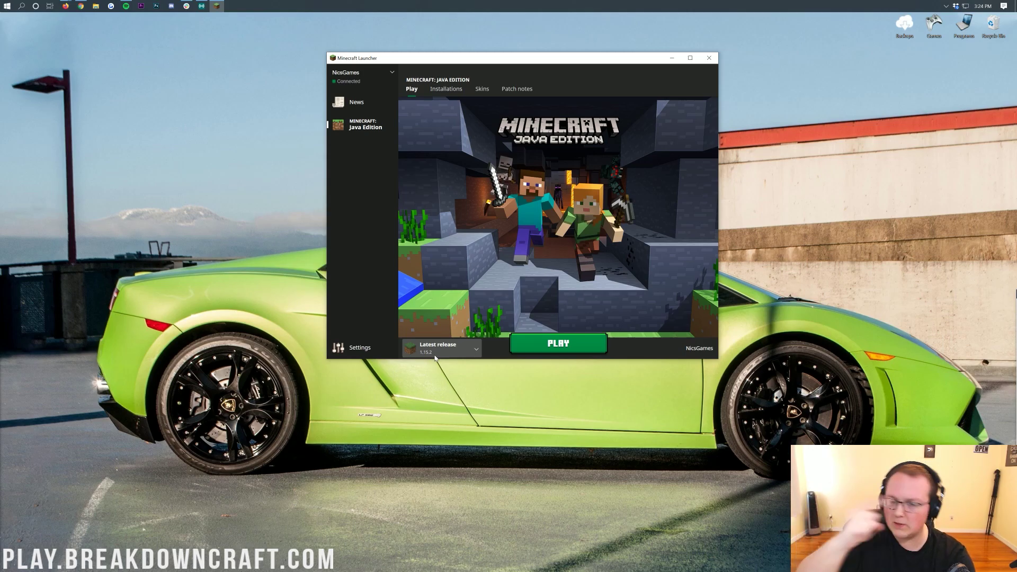
Start a new Java Edition installation and name it Play.BreakdownCraft.com
click(452, 91)
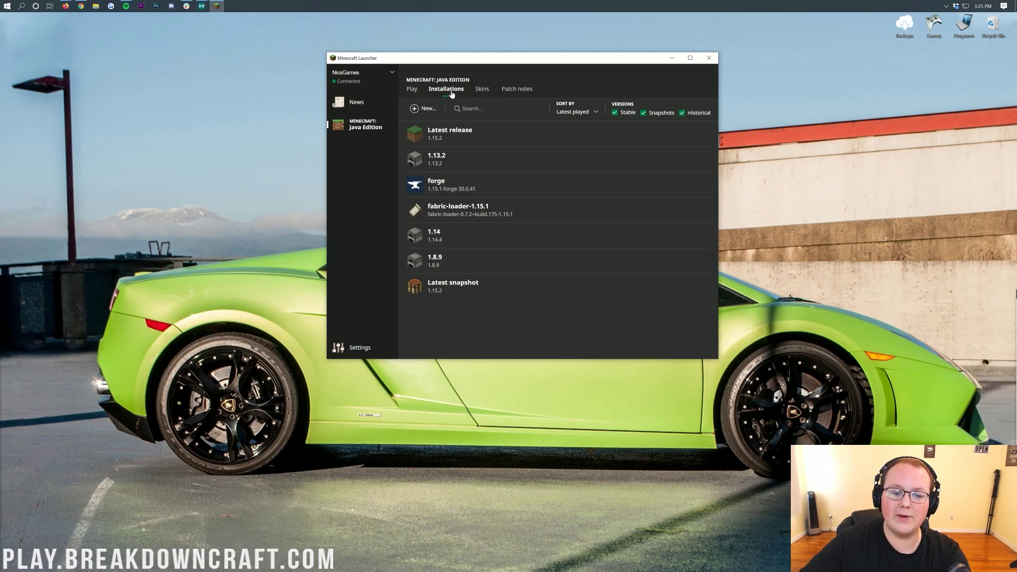
mouse_move(452, 137)
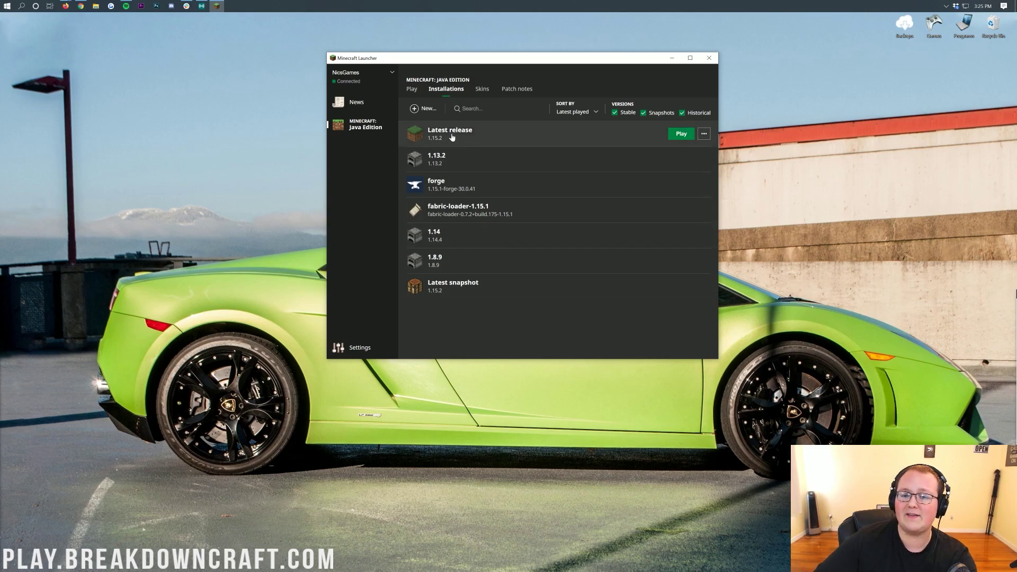
mouse_move(442, 290)
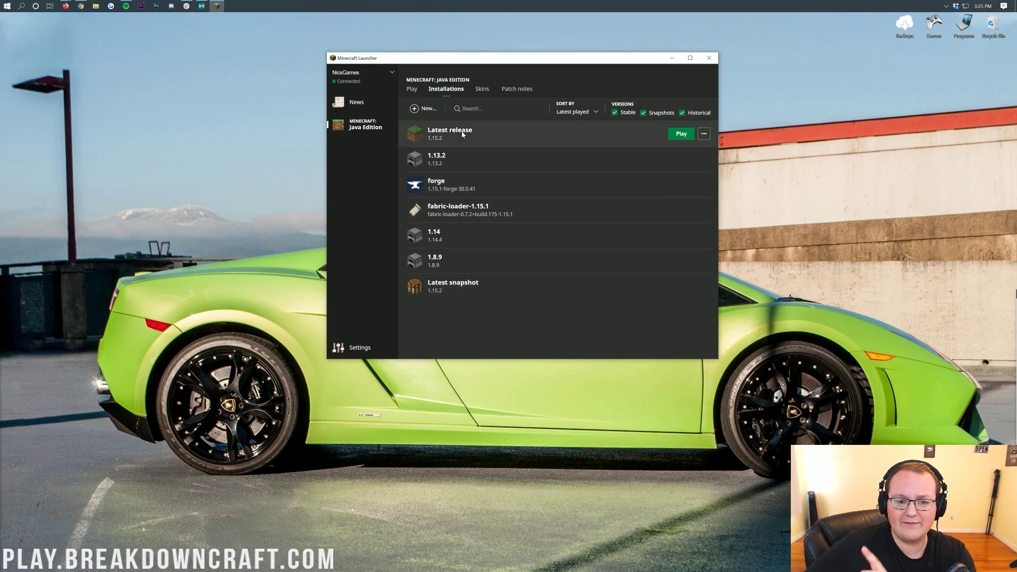
click(425, 111)
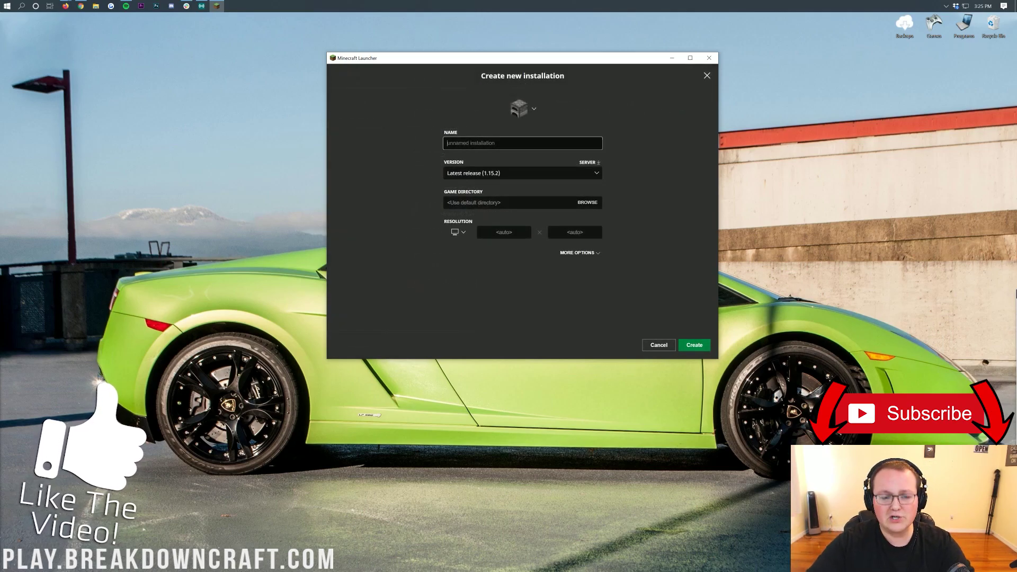
text(Play.Brea)
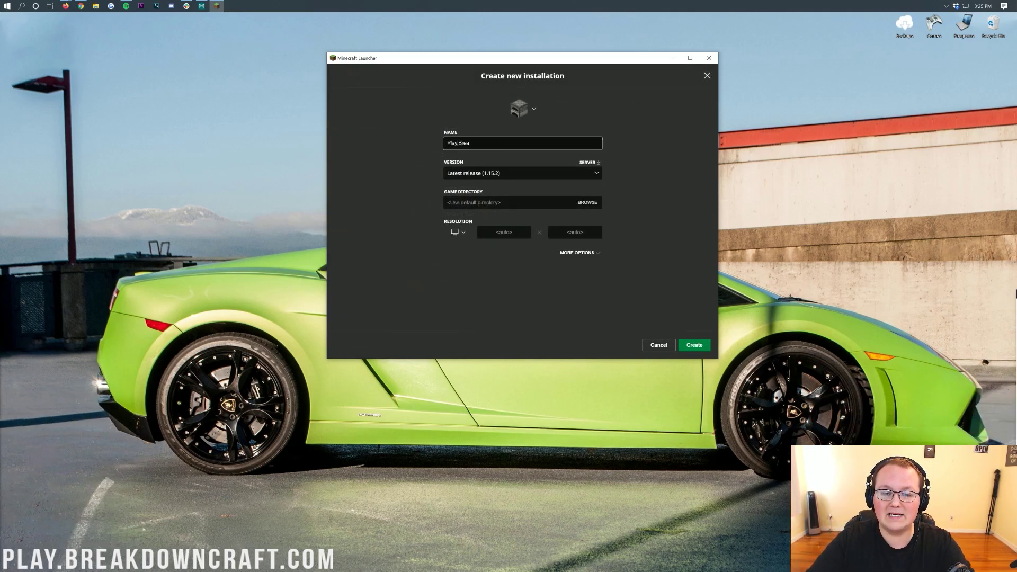
text(kdownCraft.com)
key(ctrl+a)
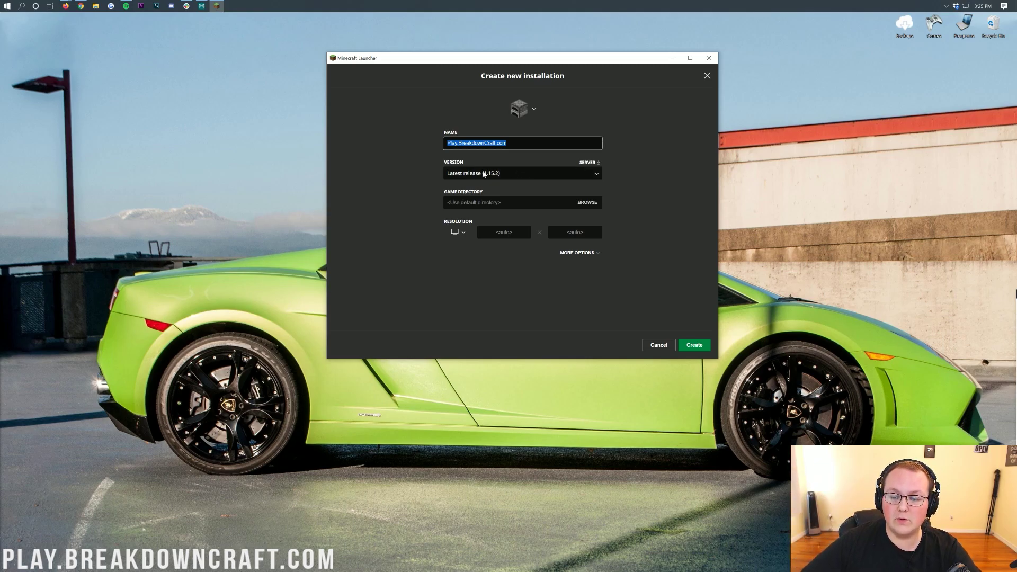
Set the new installation's version to release 1.15.2 and its resolution to 1920 × 1080
click(516, 177)
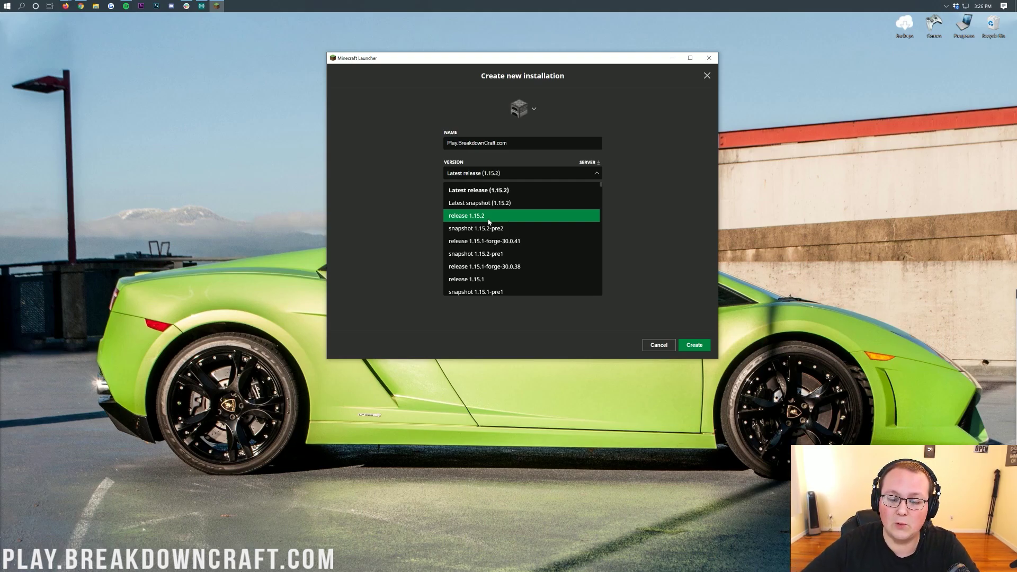
scroll(488, 221, down, 10)
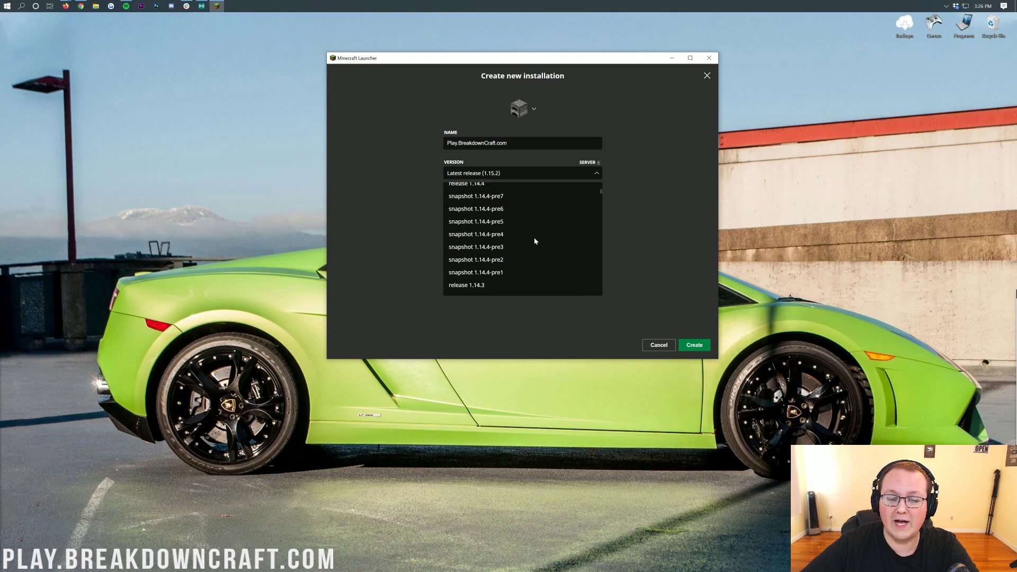
scroll(534, 241, up, 10)
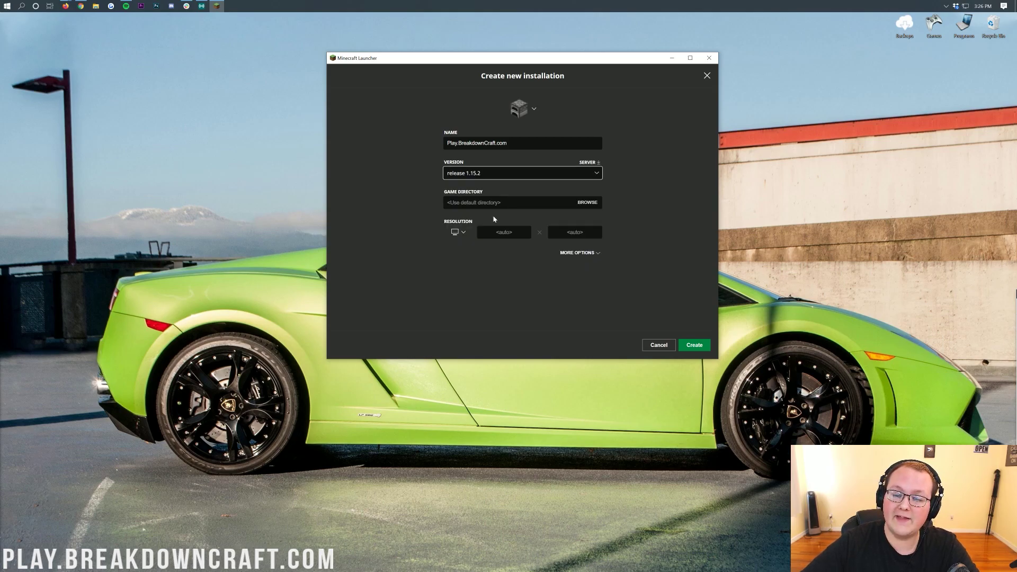
click(465, 234)
click(460, 207)
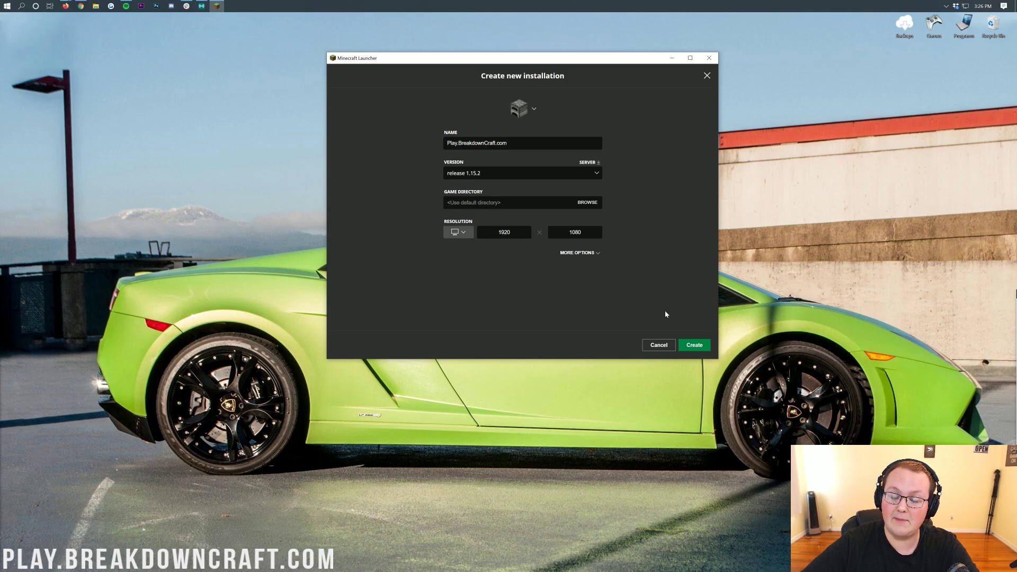
Create the Play.BreakdownCraft.com installation and launch the game from it
click(691, 345)
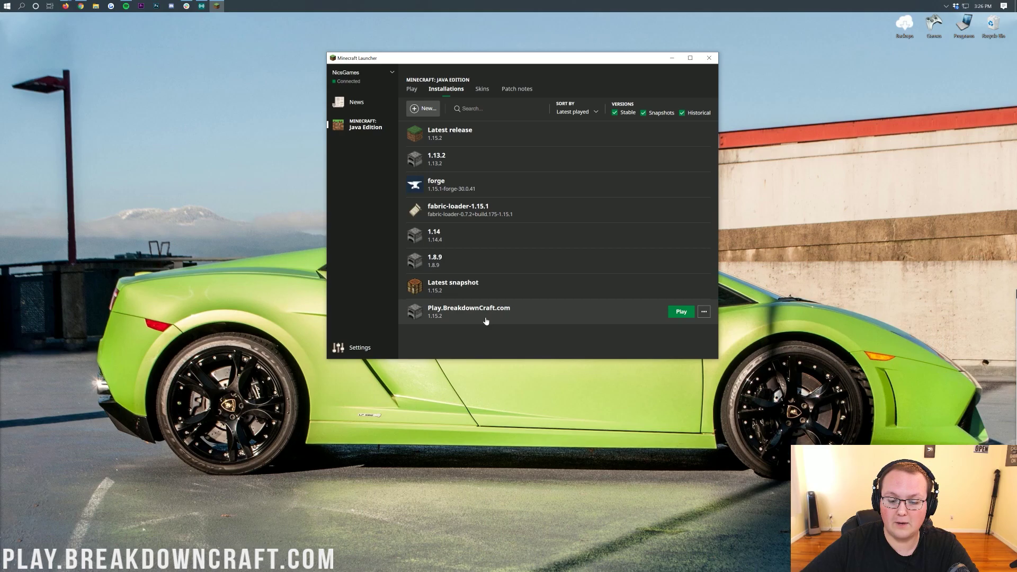
click(679, 315)
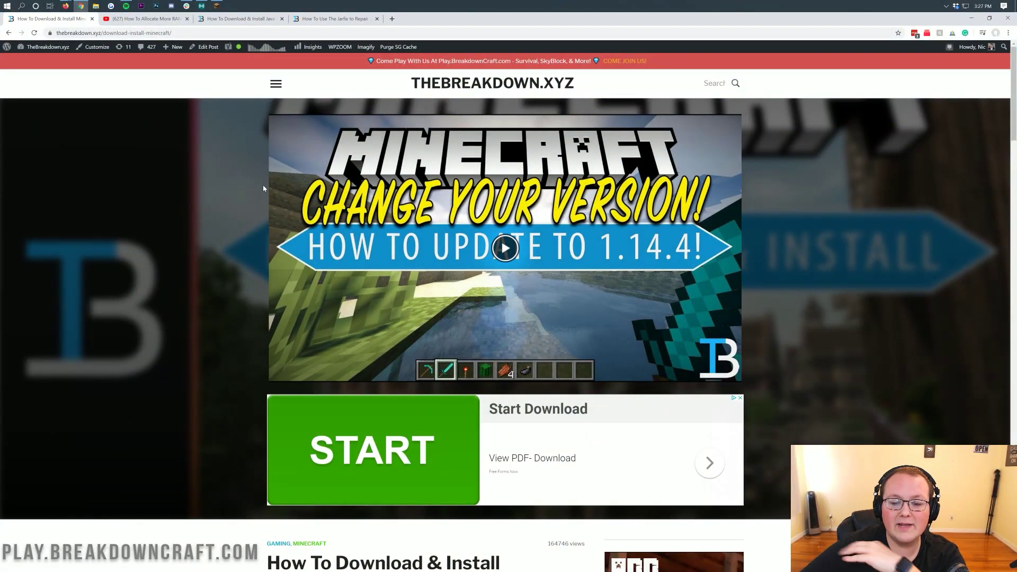
Look through the browser guide on downloading and installing Minecraft on a PC, including its launcher download links
scroll(250, 221, down, 5)
scroll(251, 225, down, 5)
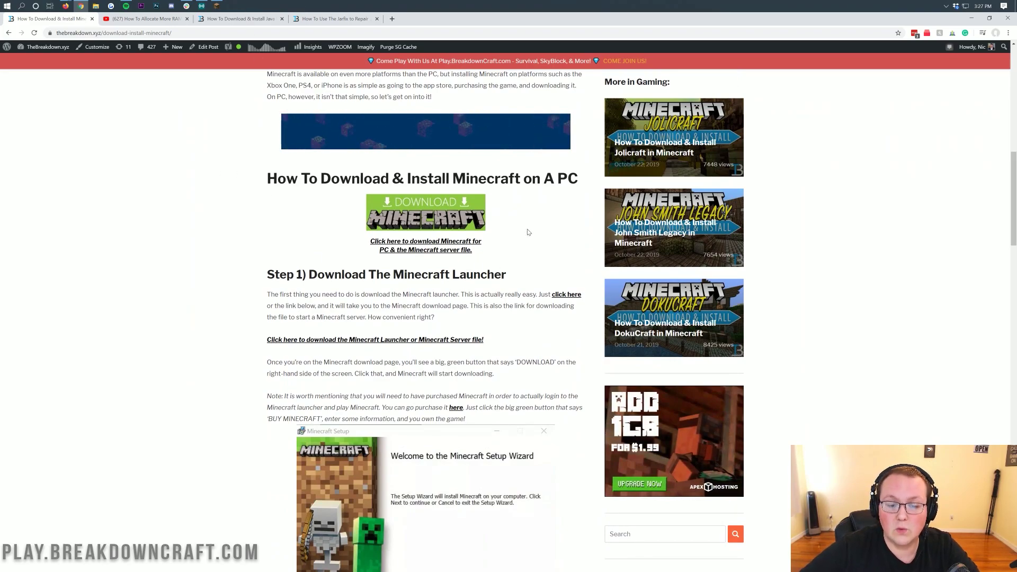
scroll(498, 204, down, 7)
scroll(474, 199, up, 9)
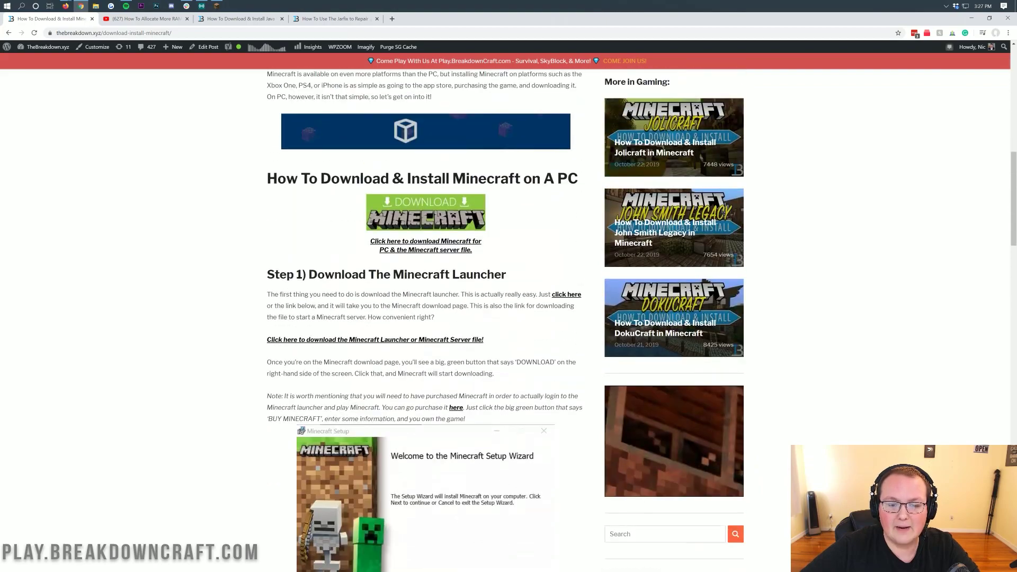
scroll(475, 198, up, 3)
scroll(475, 199, down, 4)
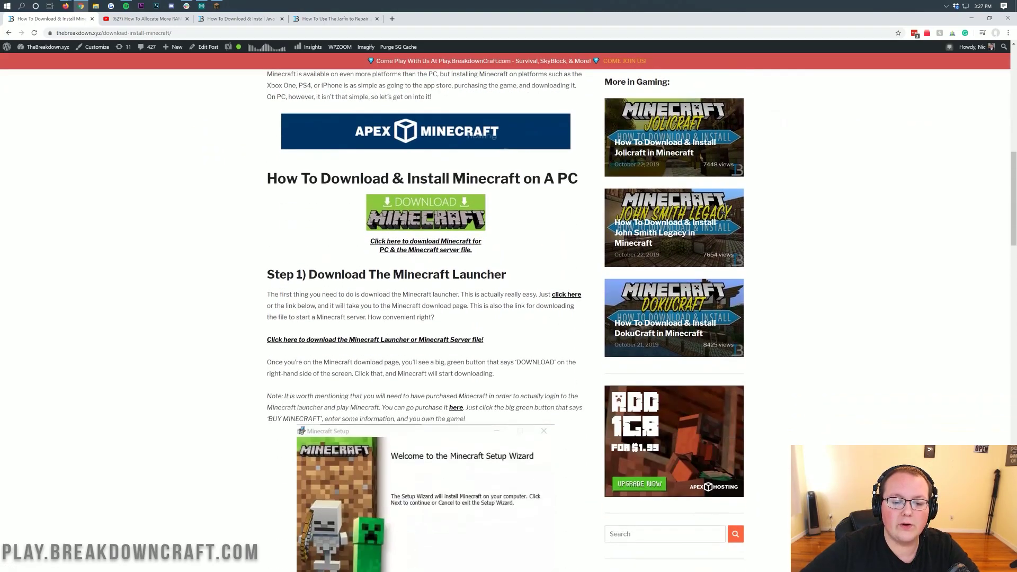
scroll(475, 199, up, 6)
scroll(475, 199, up, 5)
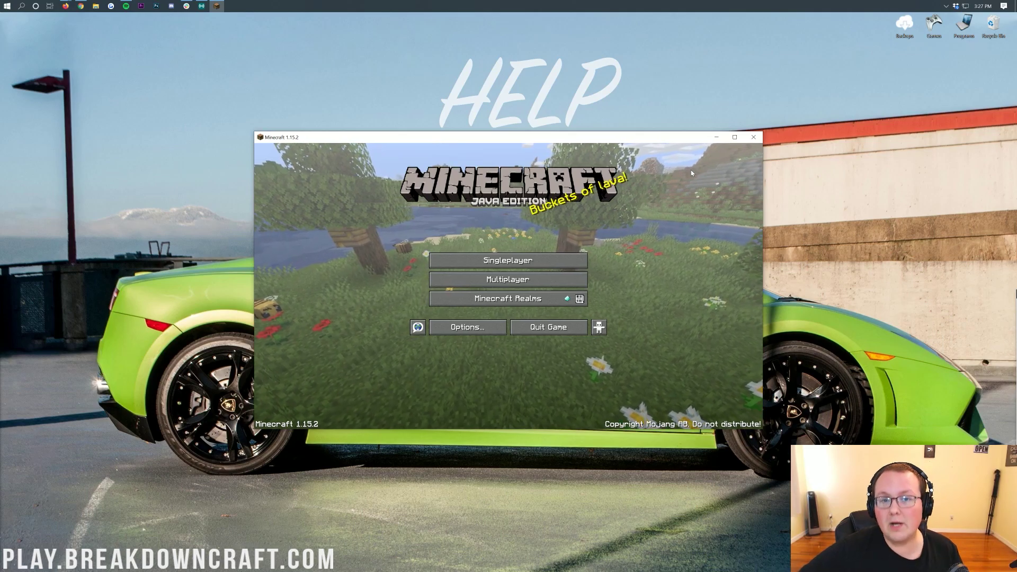
Close the running Minecraft 1.15.2 game and reopen the Minecraft Launcher by searching for "minecraft"
click(753, 137)
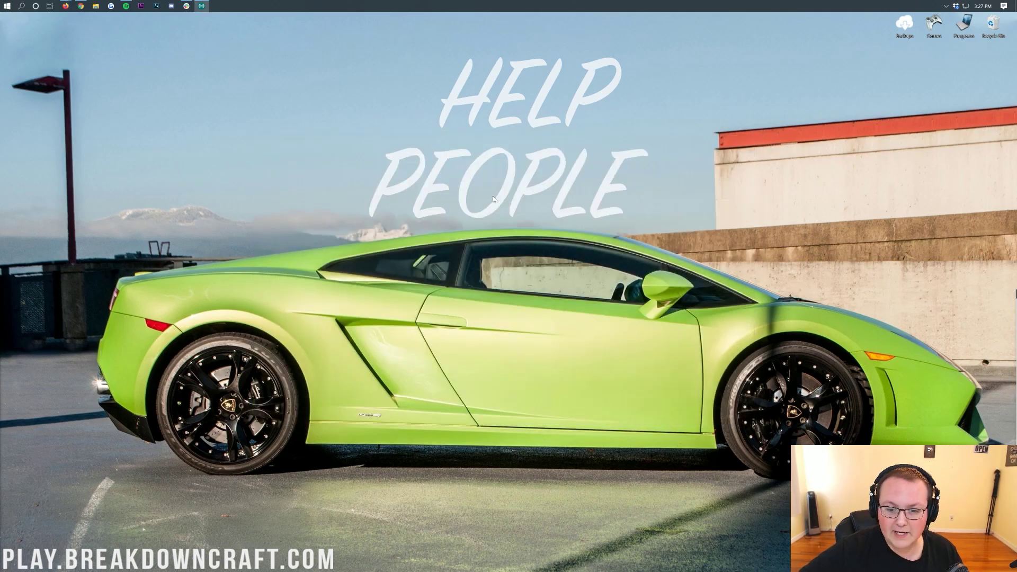
click(6, 6)
text(minecraft)
key(Return)
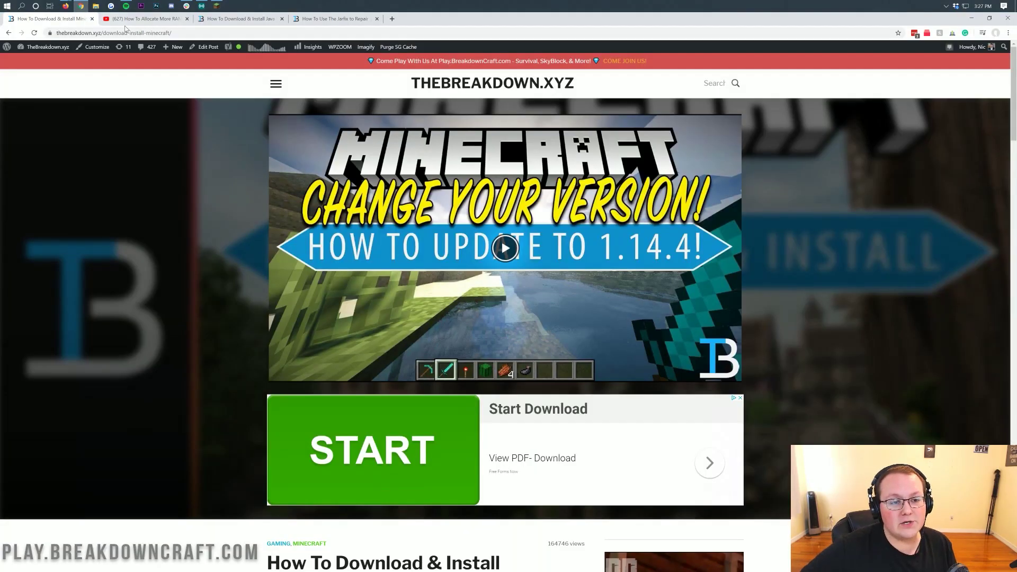
View the YouTube video on allocating more RAM to Minecraft 1.15 in the browser and highlight its title
click(142, 18)
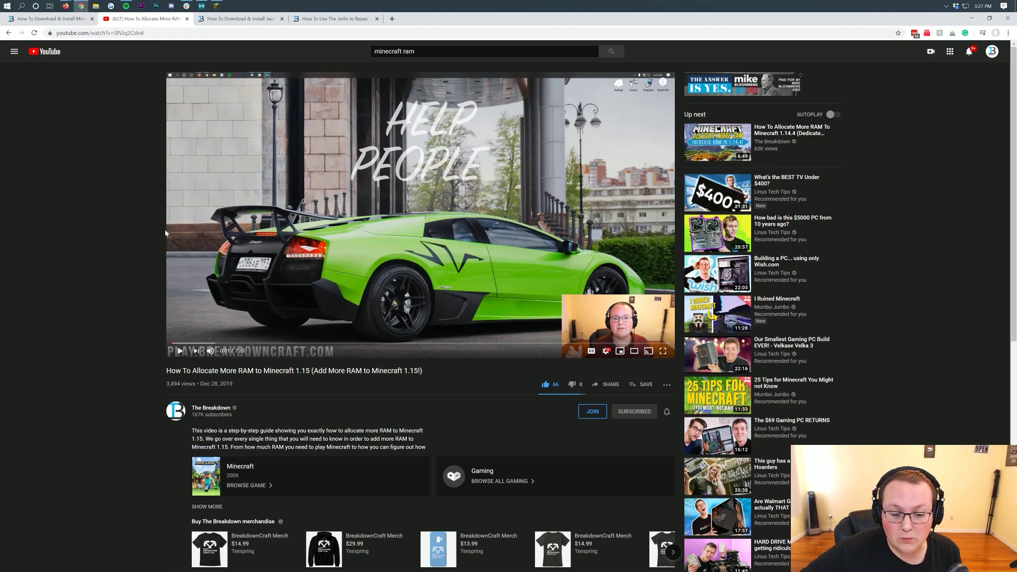
drag(422, 371, 164, 372)
click(135, 374)
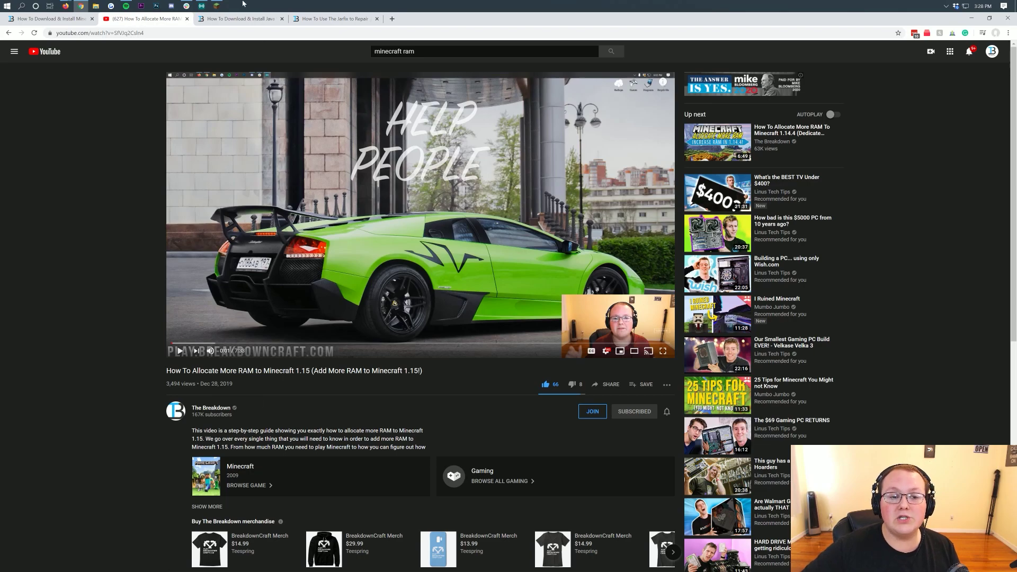
Look through the guide on downloading and installing Java for Minecraft servers and mods
click(237, 18)
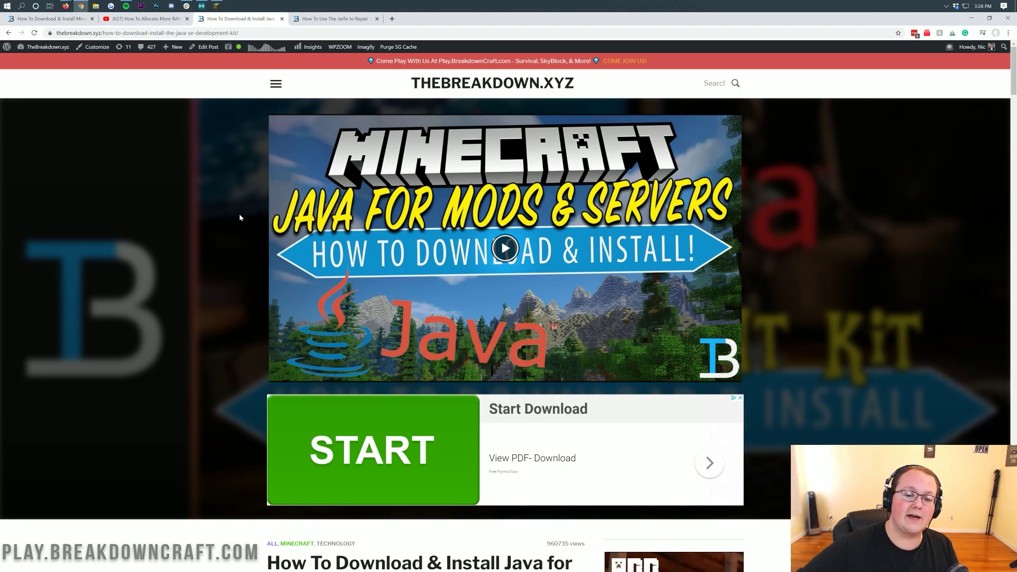
scroll(240, 214, down, 6)
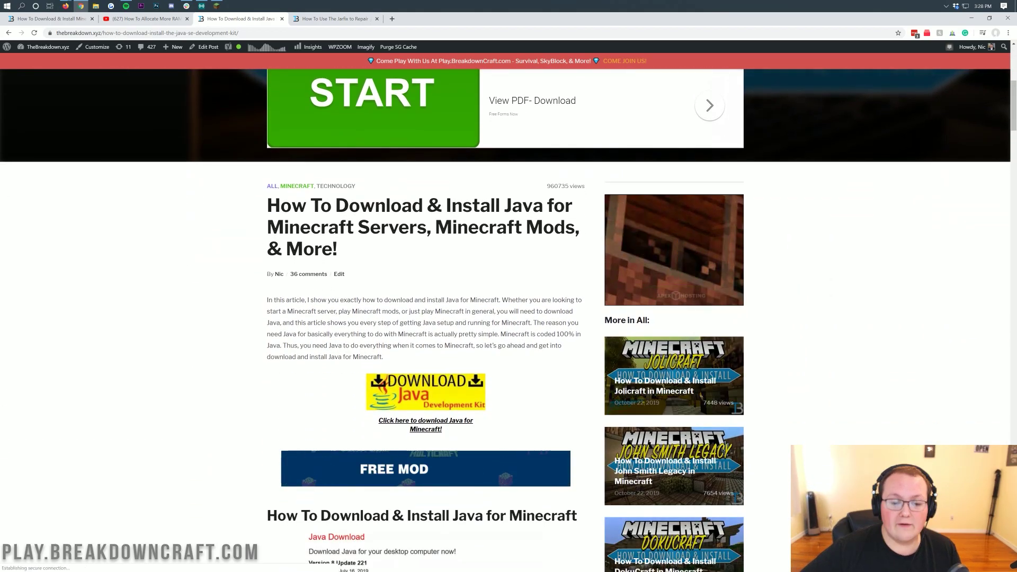
drag(268, 227, 576, 227)
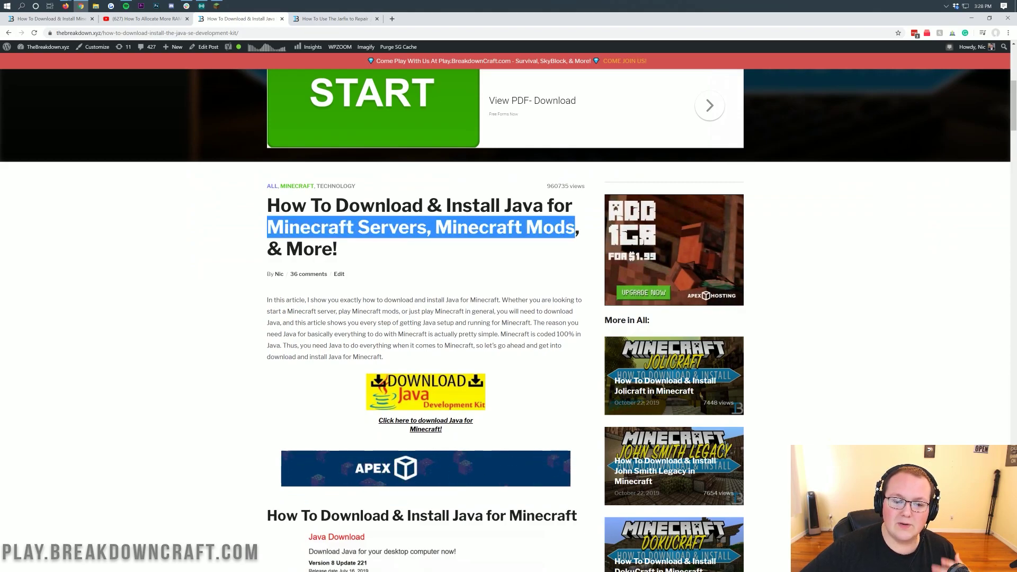
click(386, 277)
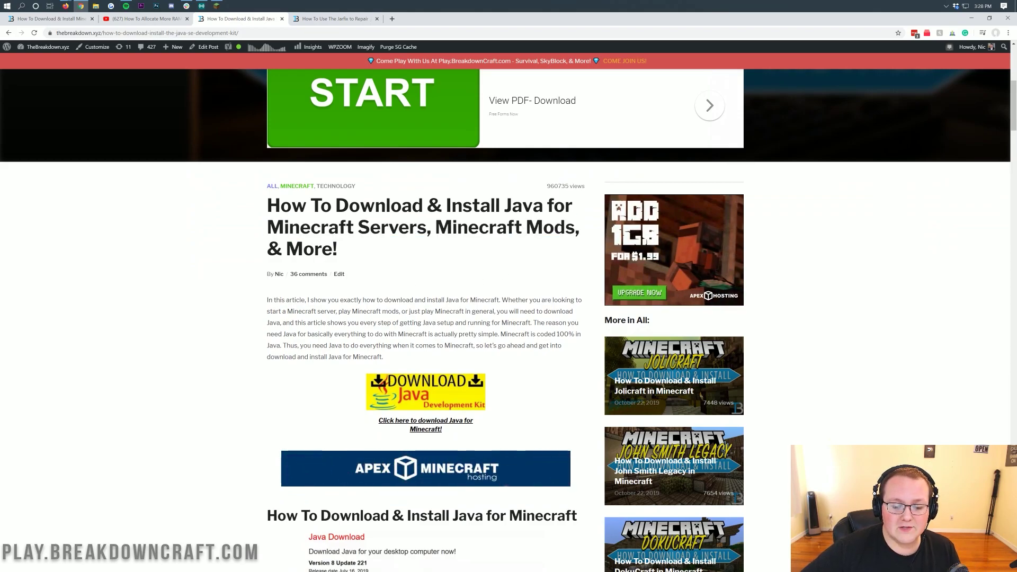
scroll(437, 261, down, 15)
scroll(438, 262, up, 15)
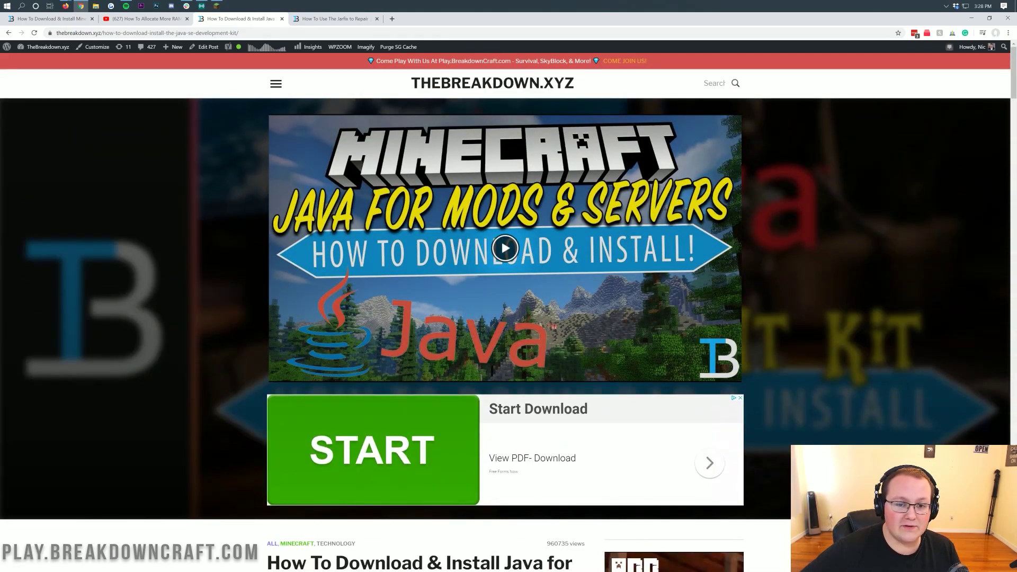
View the guide on using the Jarfix to repair .jar files, and return to the Java installation guide and the RAM allocation video
click(334, 20)
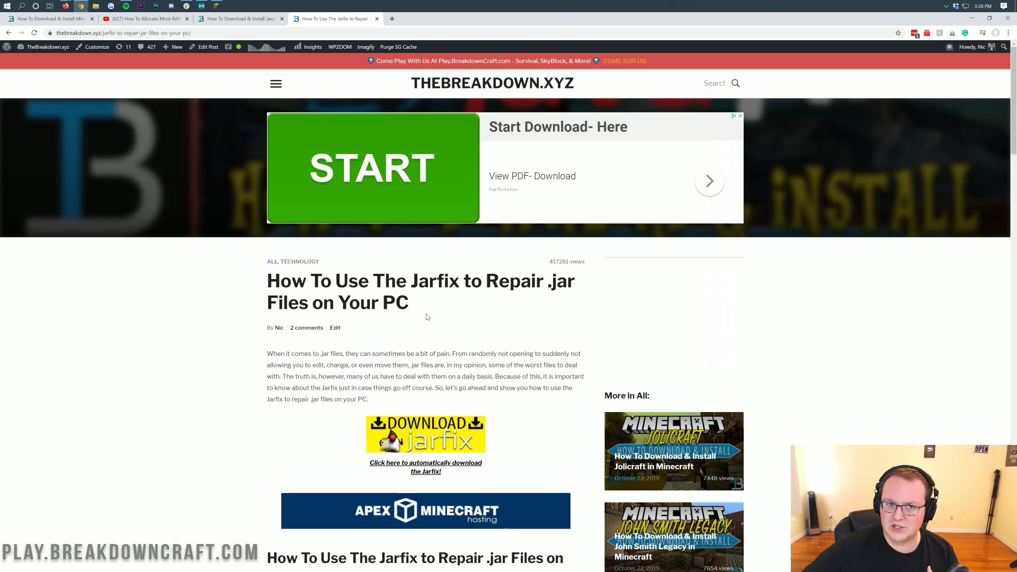
click(275, 21)
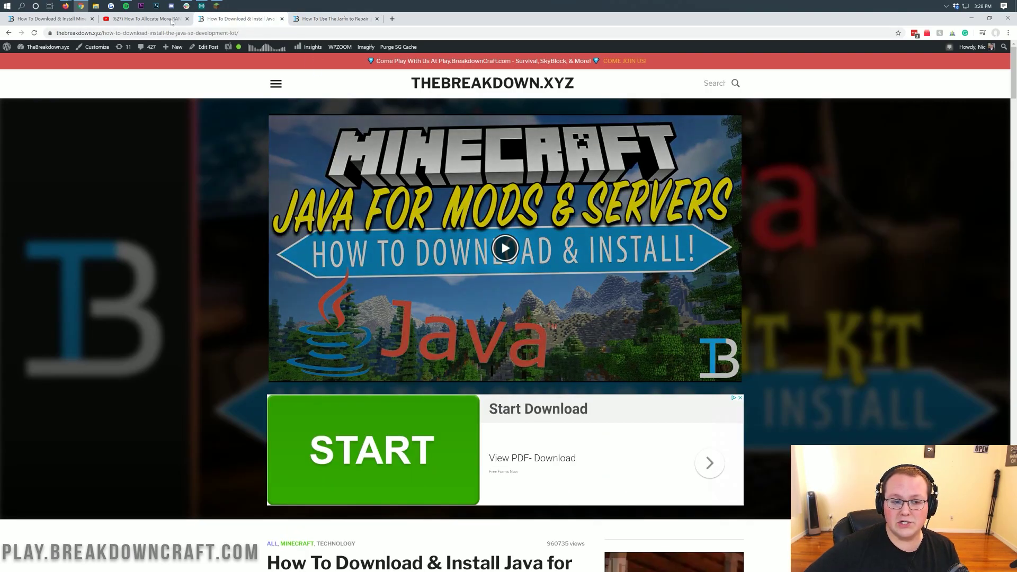
click(151, 19)
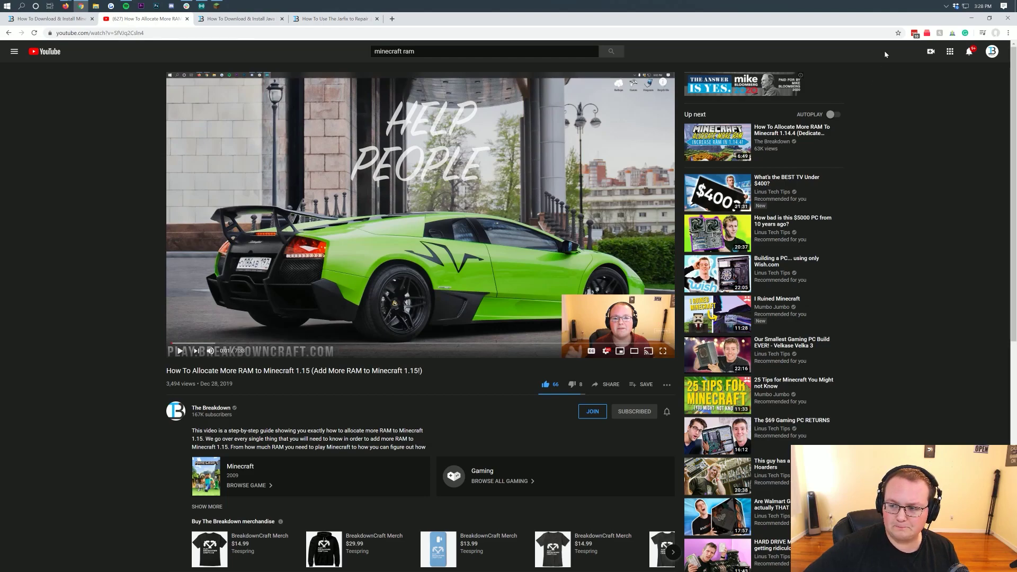
Minimize the browser, select the Latest release 1.15.2 installation in the Minecraft Launcher, and launch the game
click(970, 20)
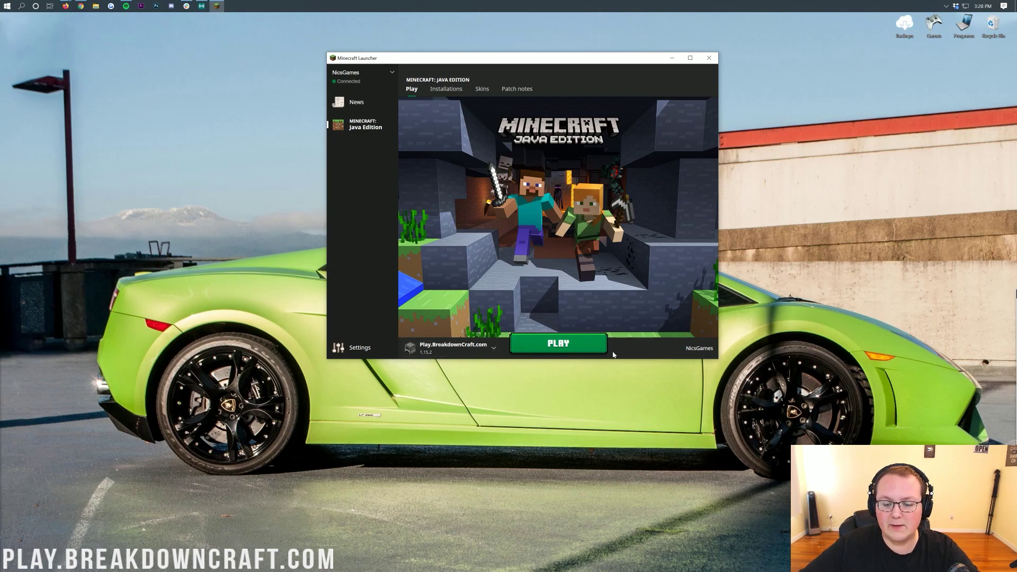
click(470, 350)
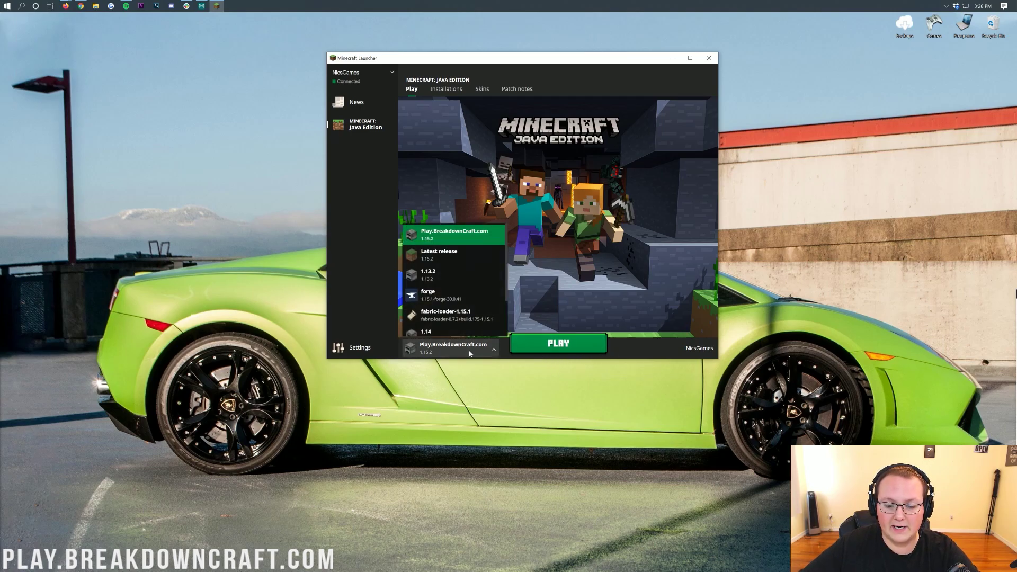
click(457, 252)
click(572, 347)
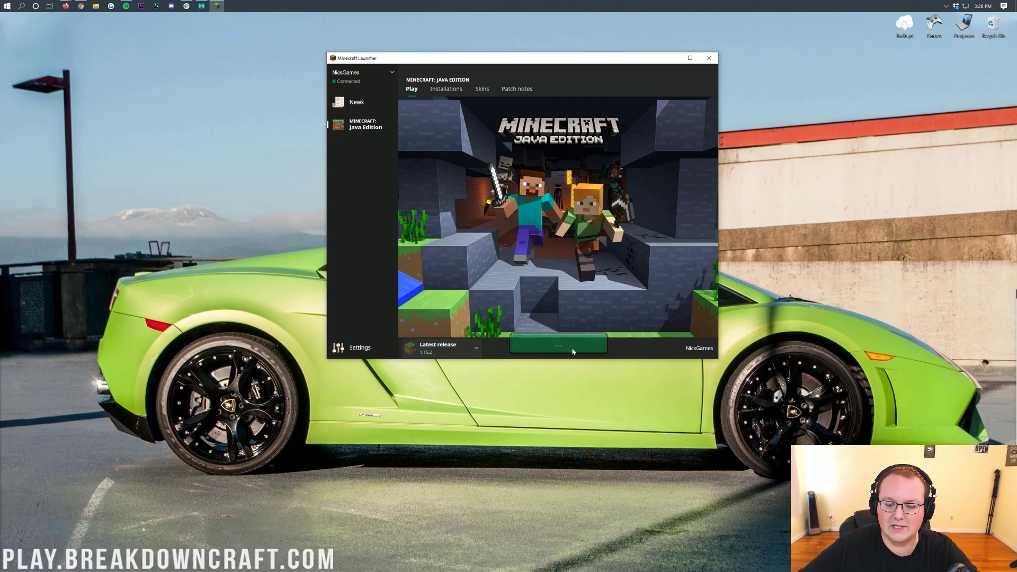